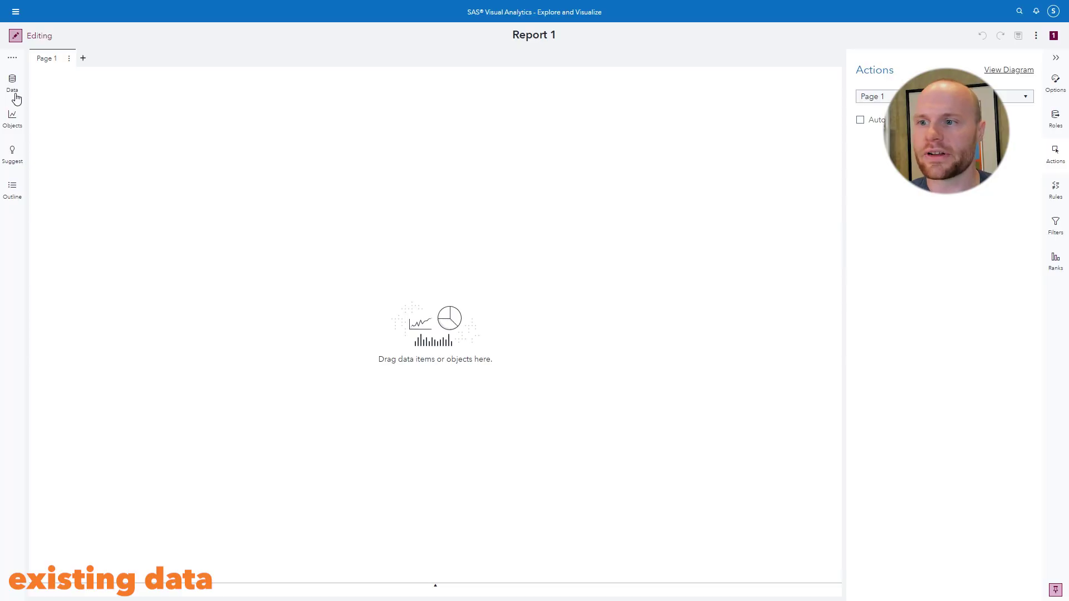
From the Data pane, start adding data, filter the available tables by 'air', then browse Data Sources.
{"action": "left_click", "coordinate": [14, 96]}
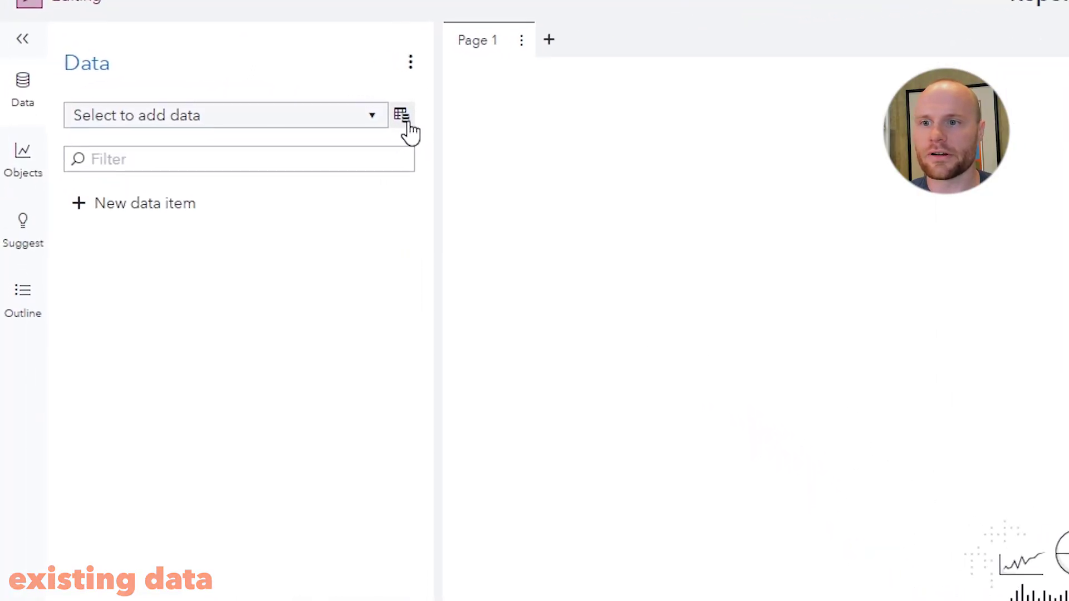
{"action": "left_click", "coordinate": [408, 123]}
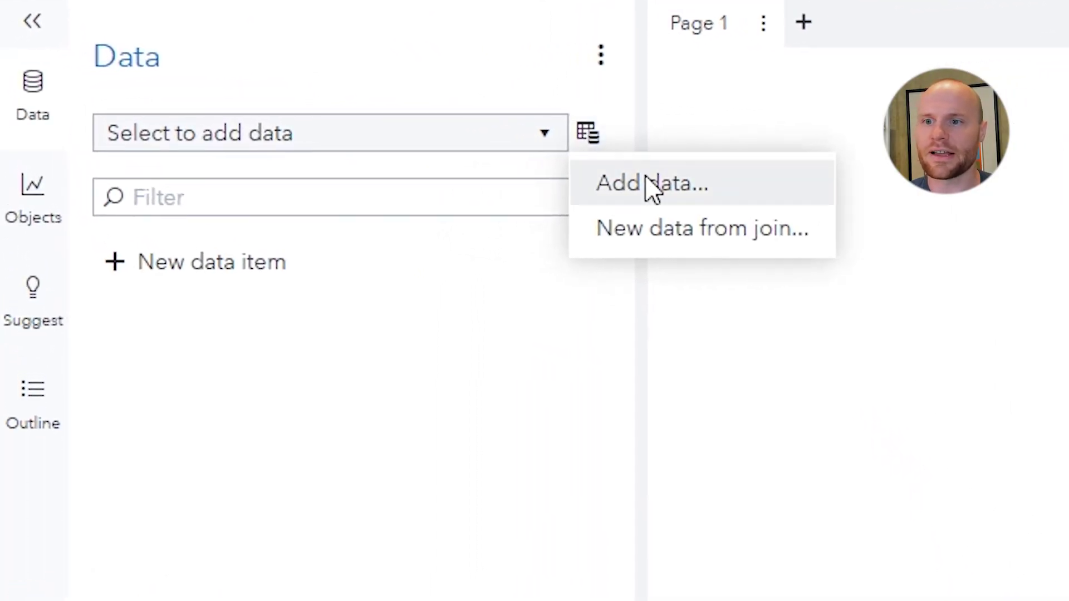
{"action": "left_click", "coordinate": [704, 188]}
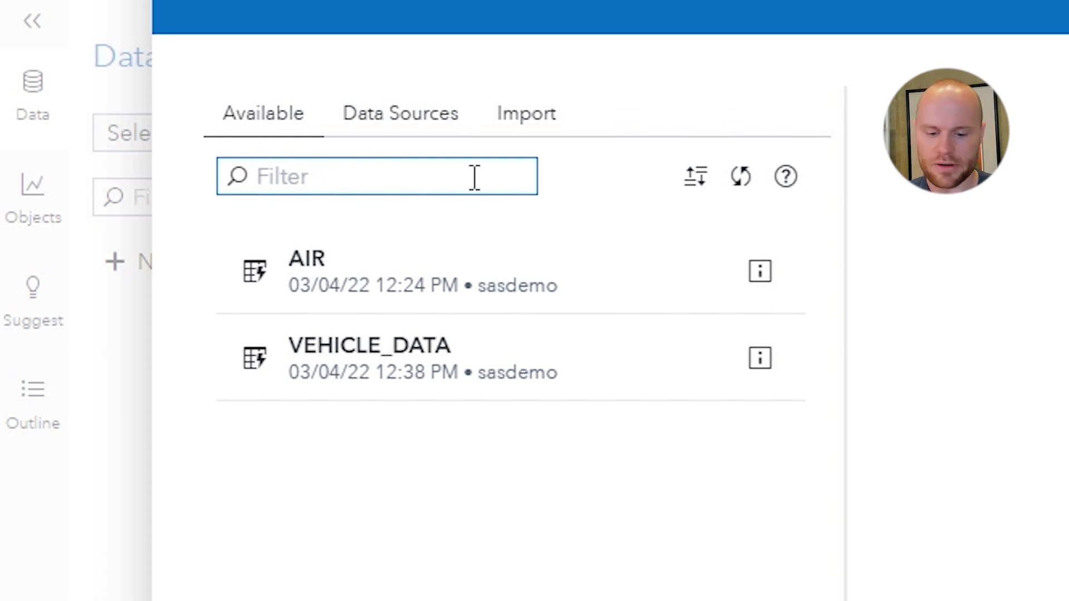
{"action": "type", "text": "air"}
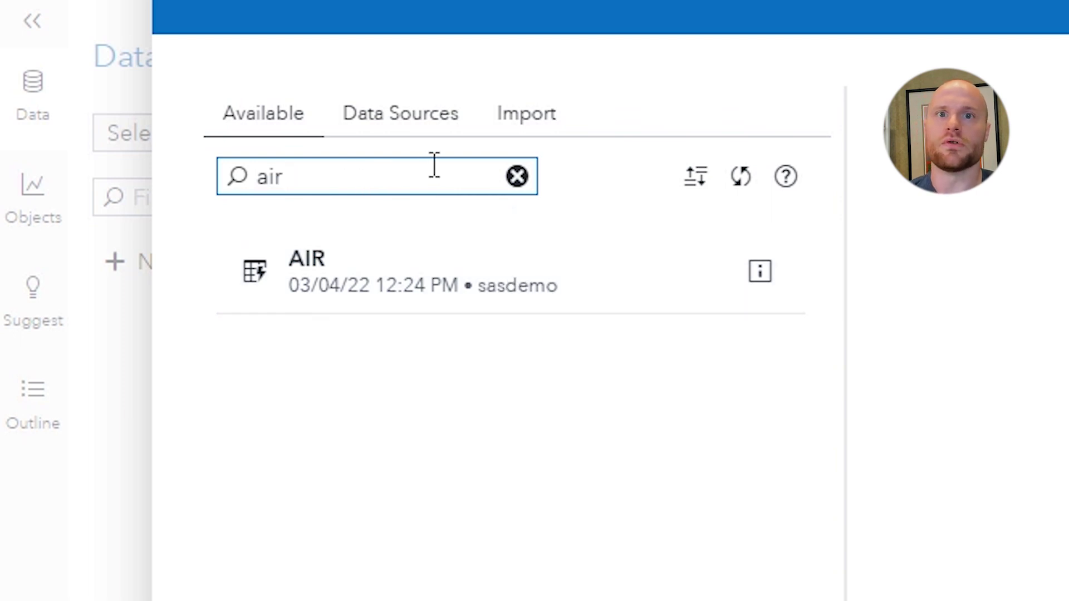
{"action": "left_click", "coordinate": [416, 124]}
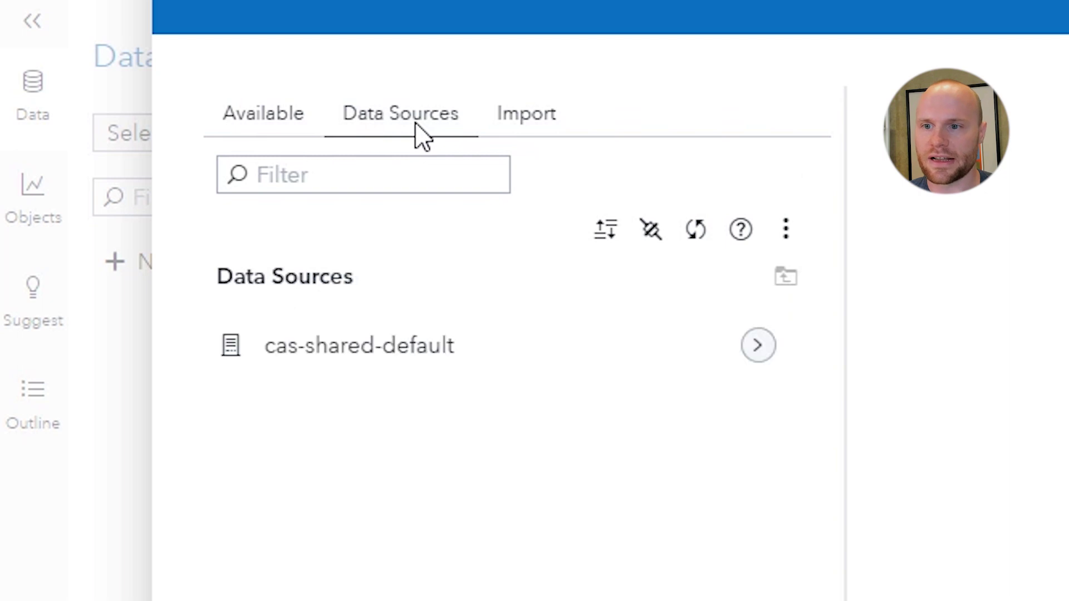
Select the AIR table from the CASUSER library on cas-shared-default.
{"action": "left_click", "coordinate": [757, 345]}
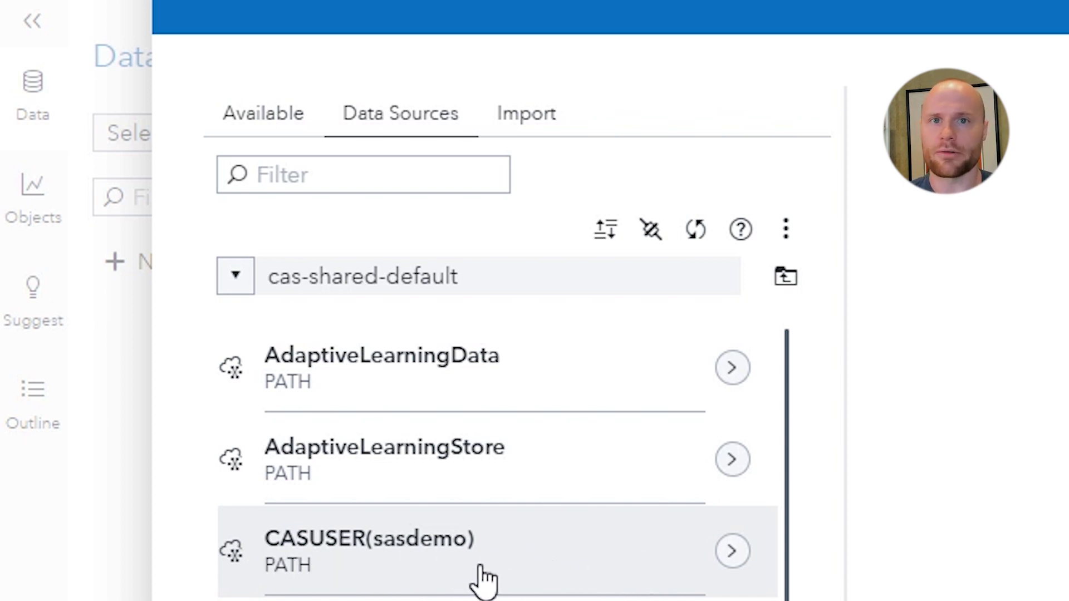
{"action": "left_click", "coordinate": [727, 563]}
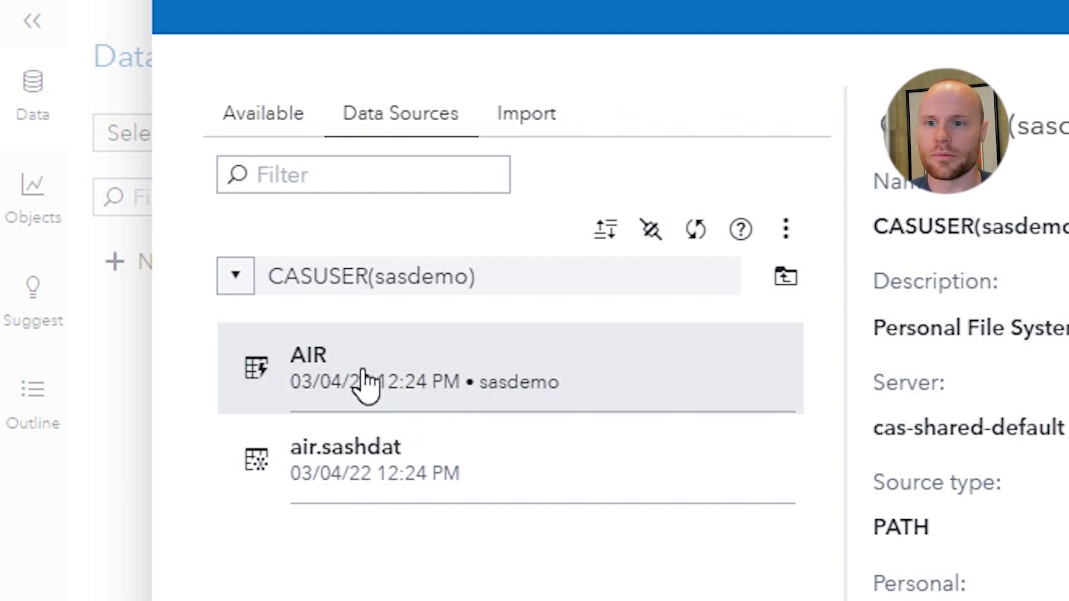
{"action": "left_click", "coordinate": [479, 399]}
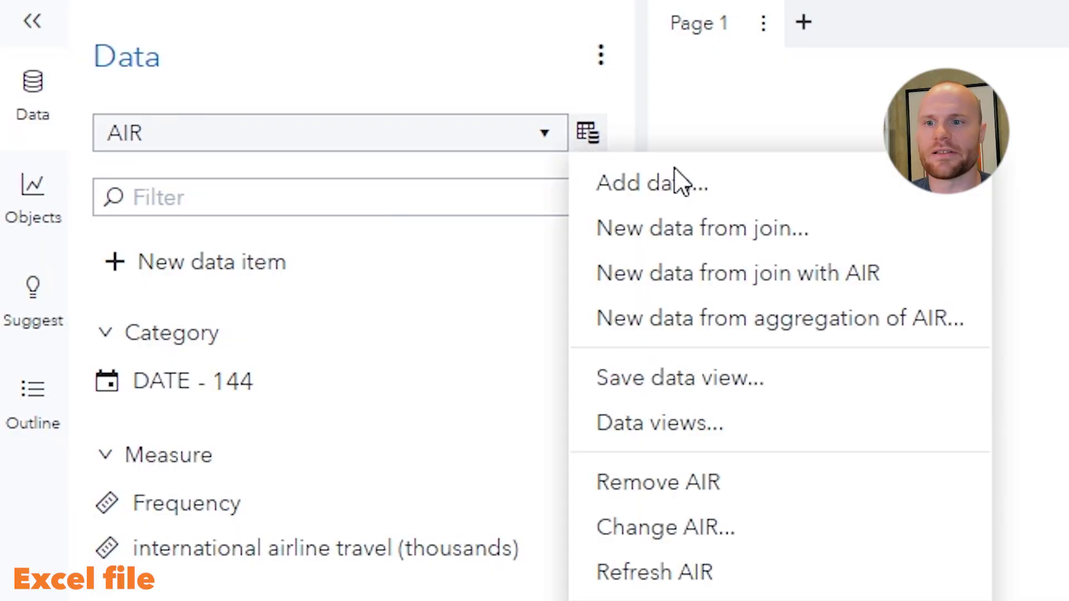
Set the CASUSER library on cas-shared-default as the default target location.
{"action": "left_click", "coordinate": [695, 188]}
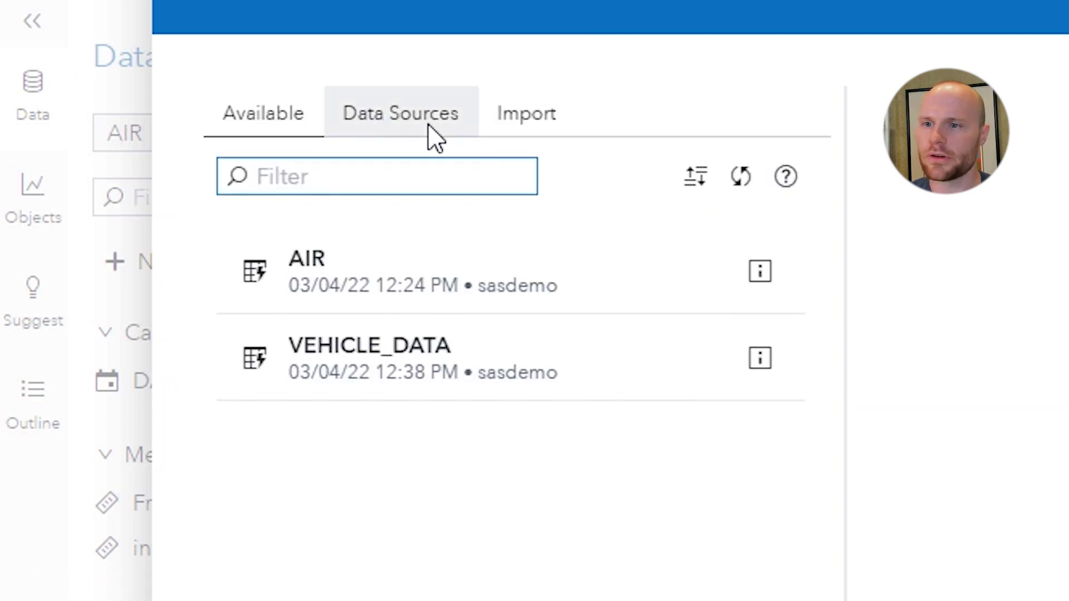
{"action": "left_click", "coordinate": [434, 135]}
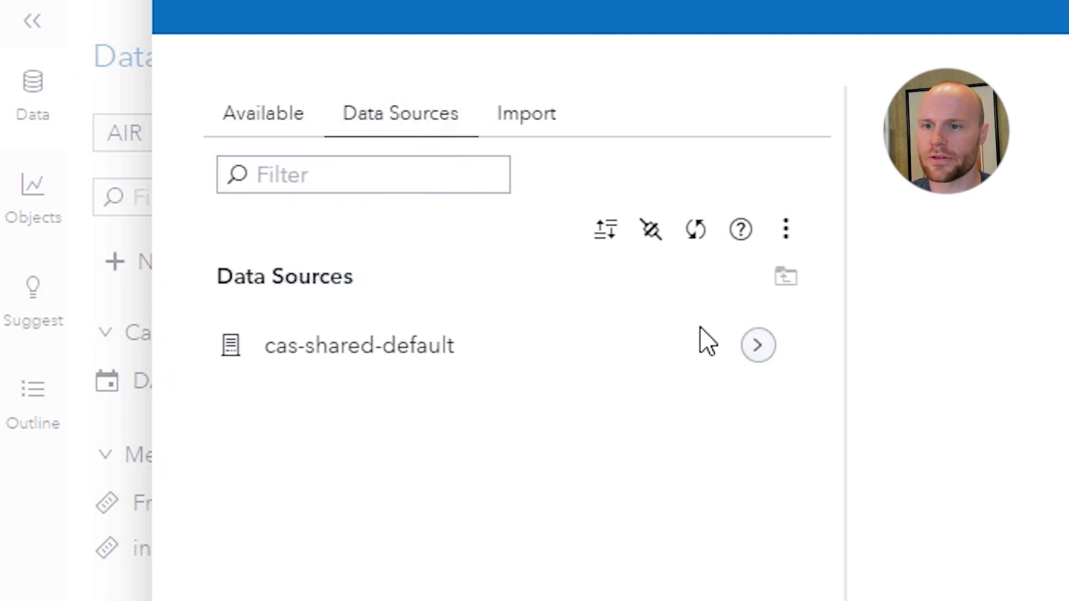
{"action": "left_click", "coordinate": [753, 350]}
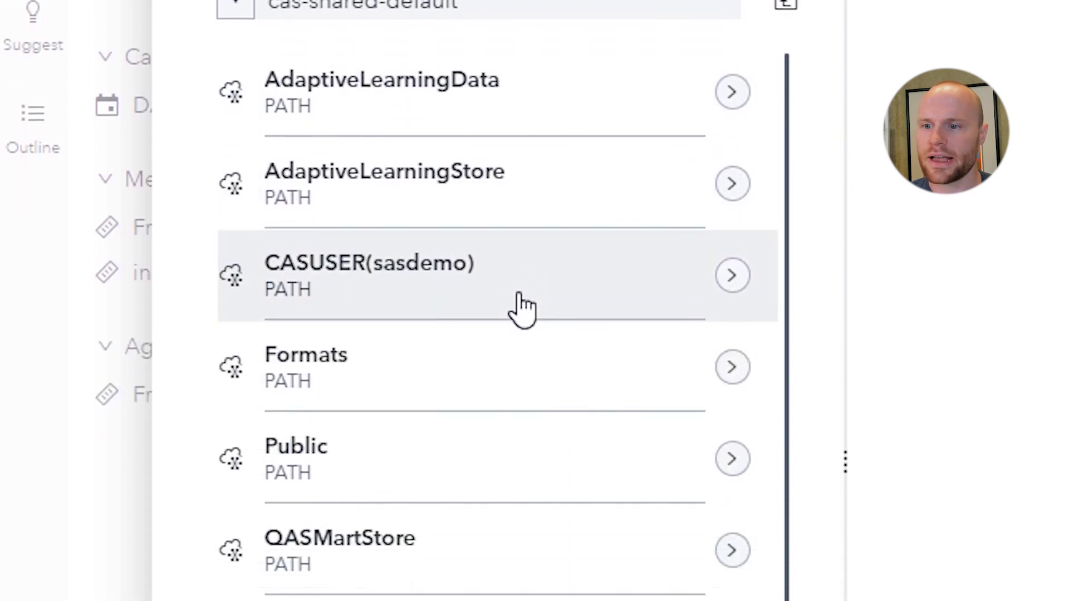
{"action": "right_click", "coordinate": [522, 309]}
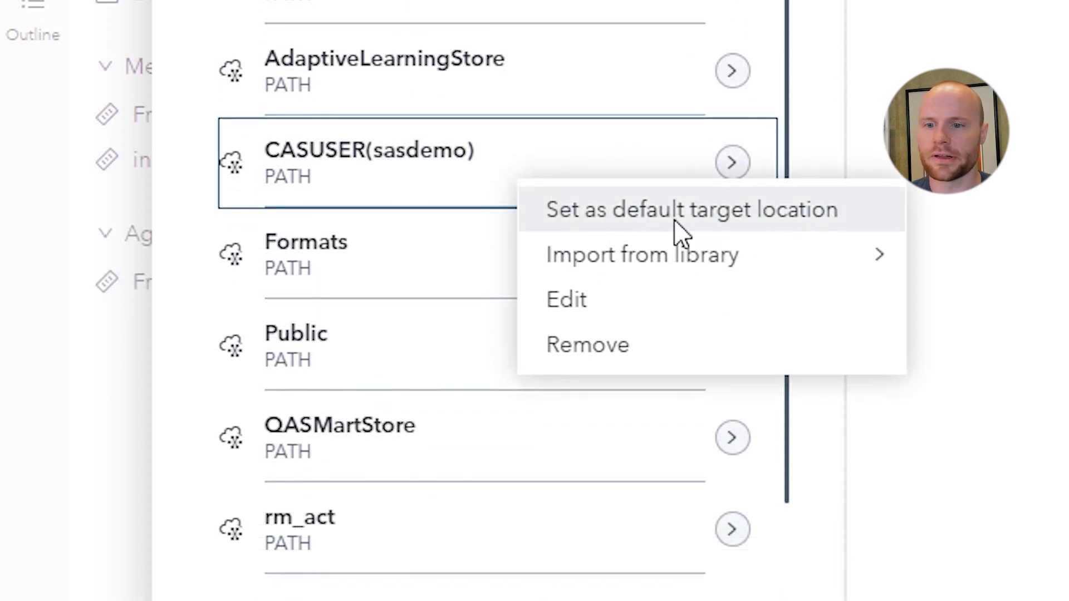
{"action": "left_click", "coordinate": [767, 215]}
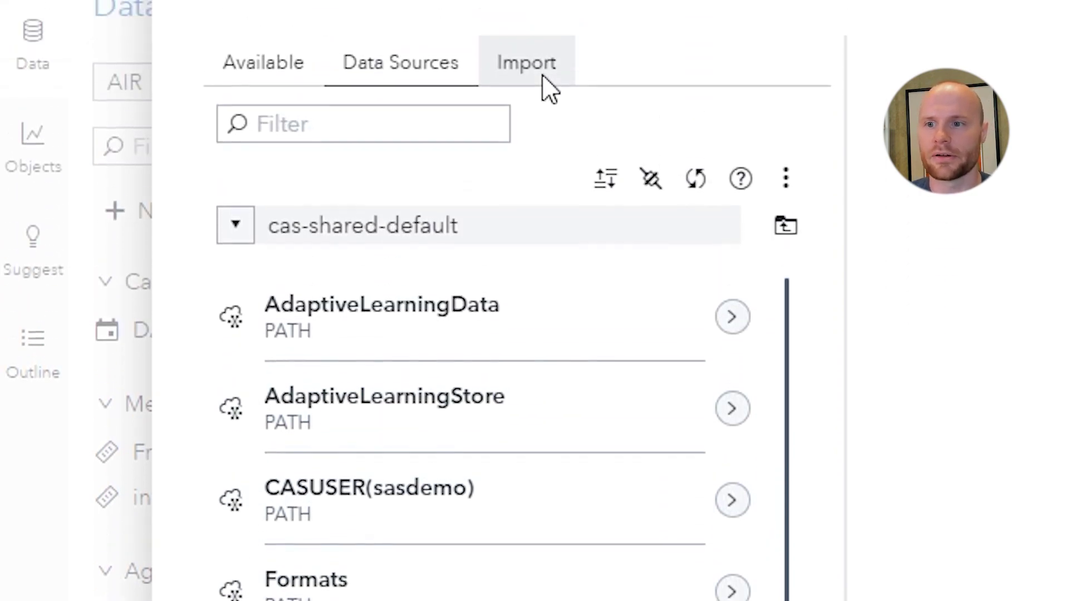
{"action": "left_click", "coordinate": [542, 90]}
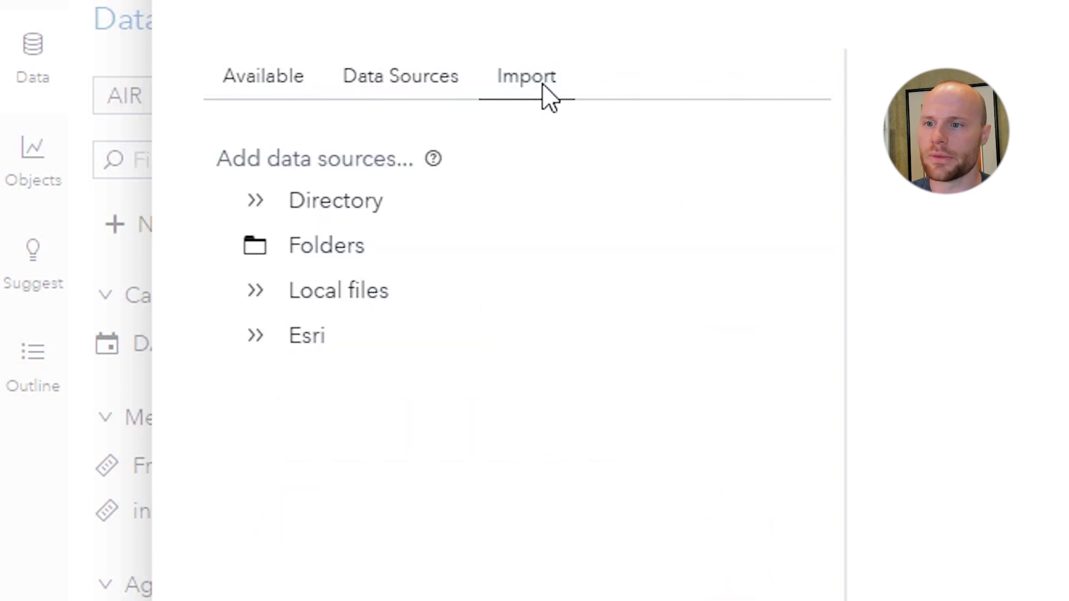
Upload baseball_teams.xlsx from the Data folder as a multi-worksheet Excel import.
{"action": "left_click", "coordinate": [357, 305]}
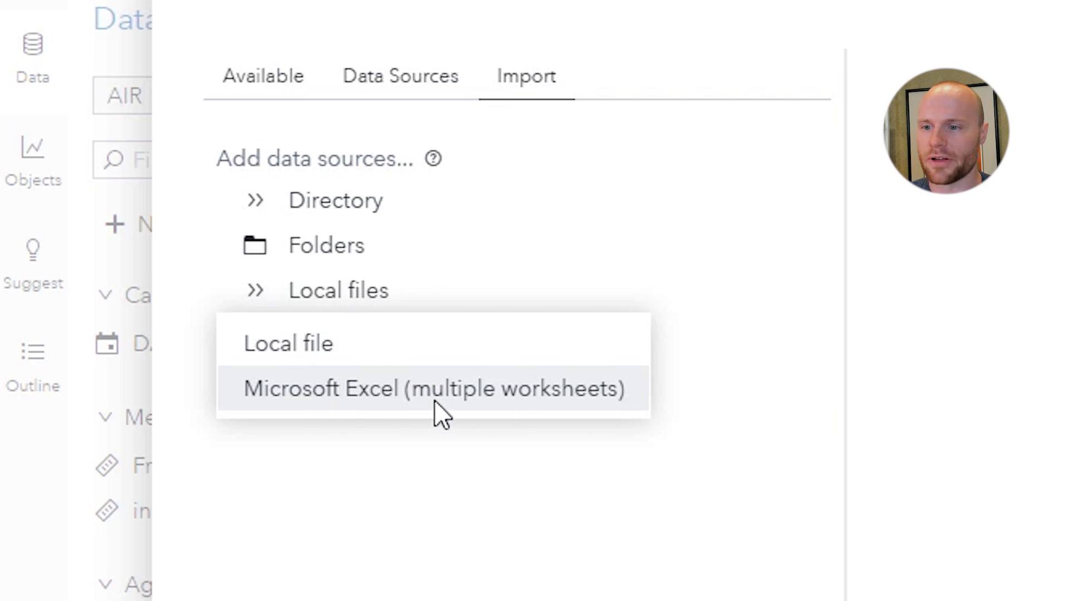
{"action": "left_click", "coordinate": [558, 393]}
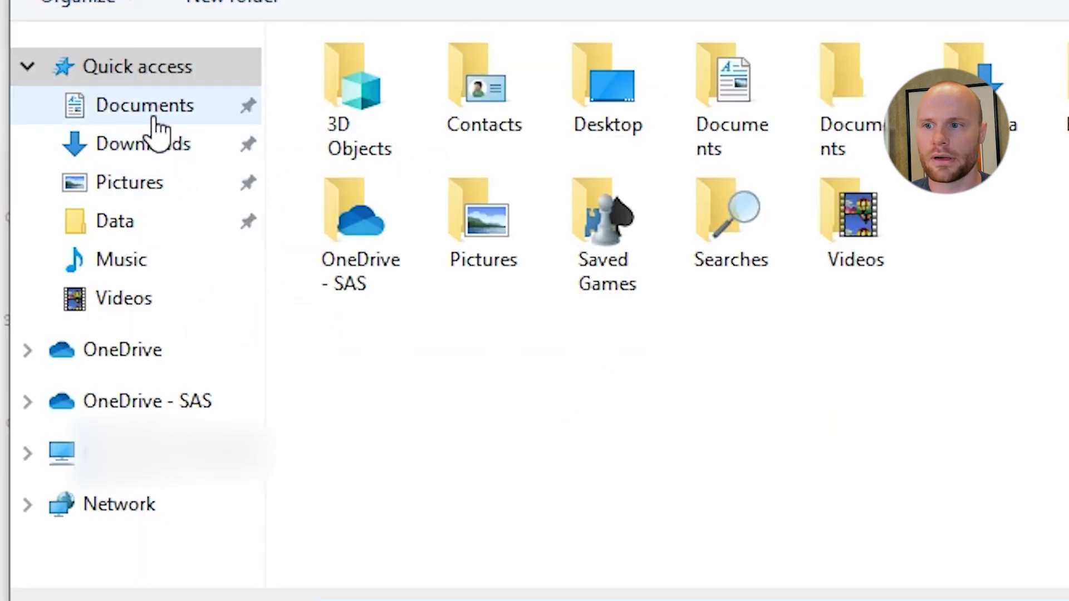
{"action": "left_click", "coordinate": [152, 228]}
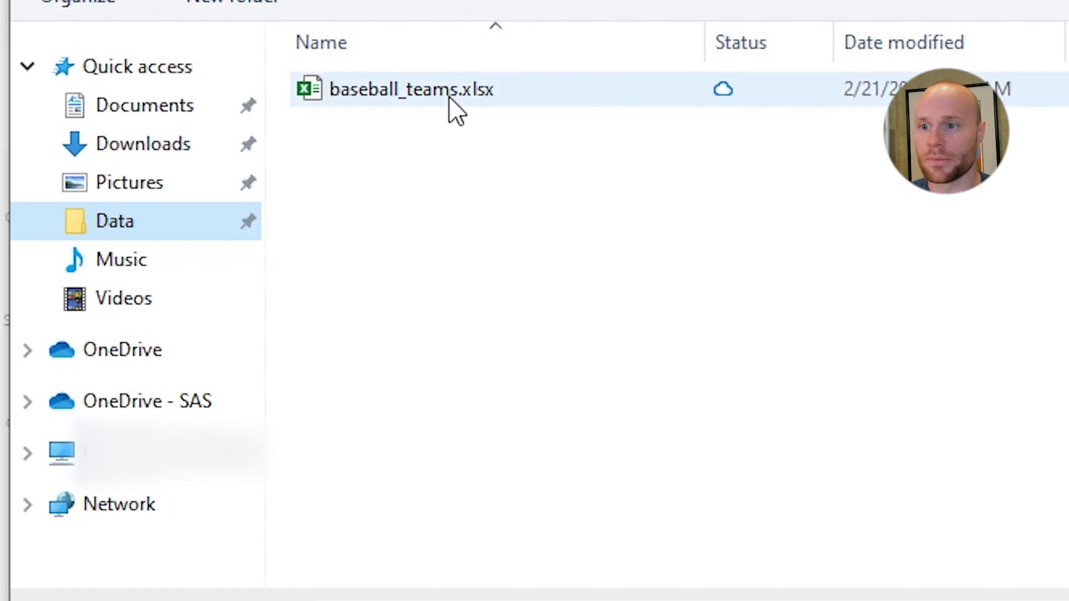
{"action": "double_click", "coordinate": [451, 113]}
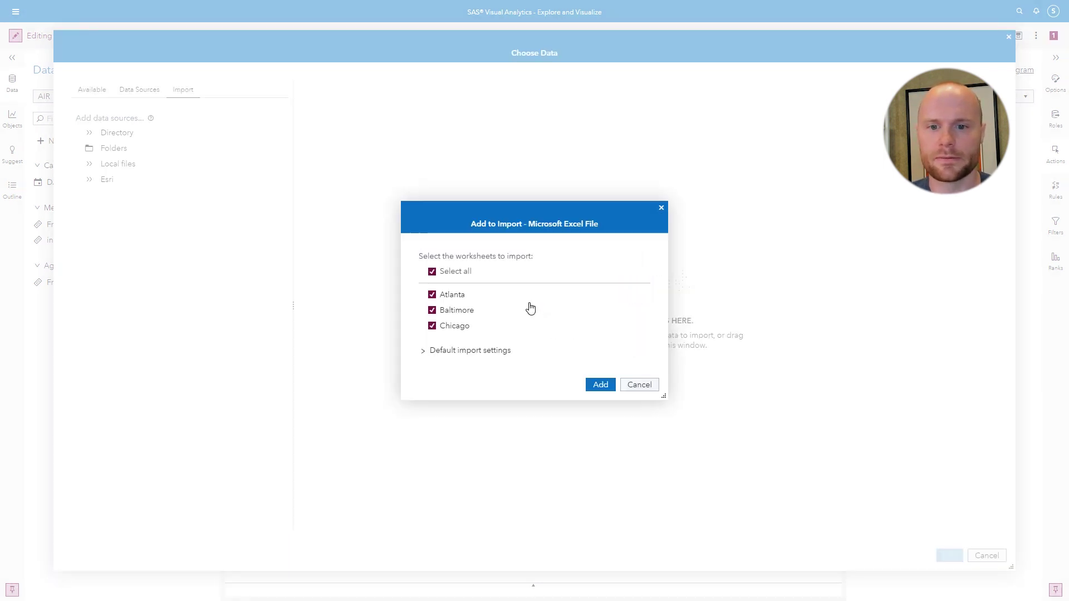
Queue the Atlanta, Baltimore and Chicago worksheets with default settings, leaving row and column limits off.
{"action": "left_click", "coordinate": [468, 352]}
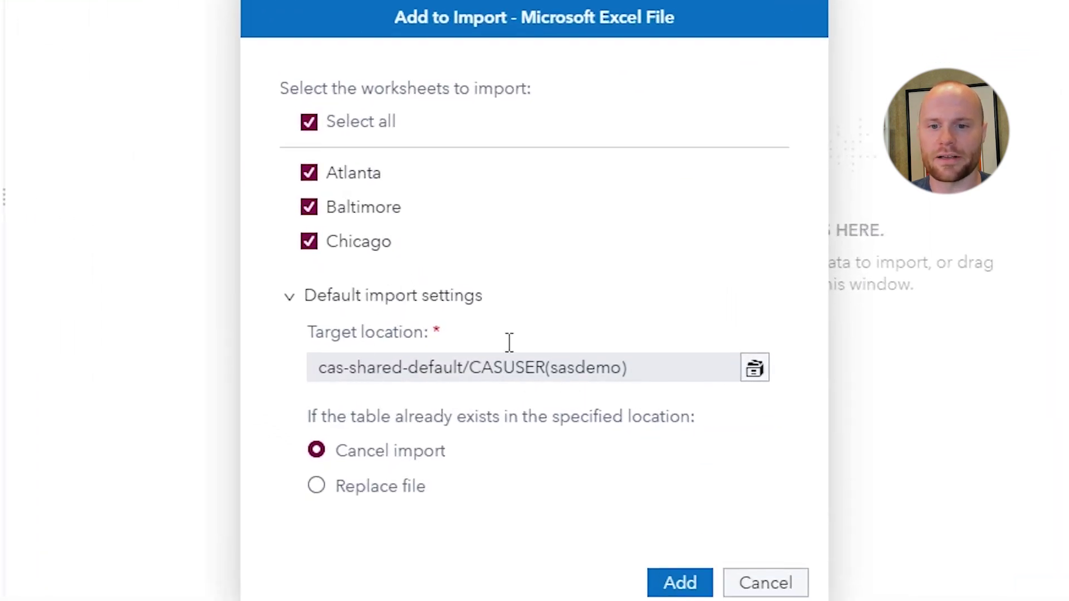
{"action": "left_click", "coordinate": [681, 584]}
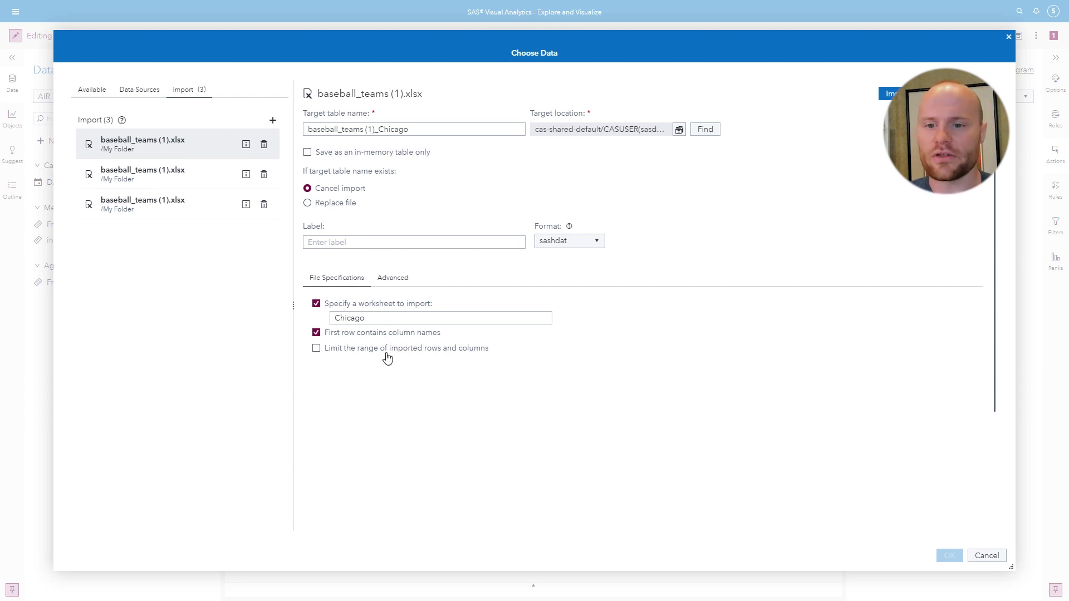
{"action": "left_click", "coordinate": [387, 351]}
{"action": "left_click", "coordinate": [362, 377]}
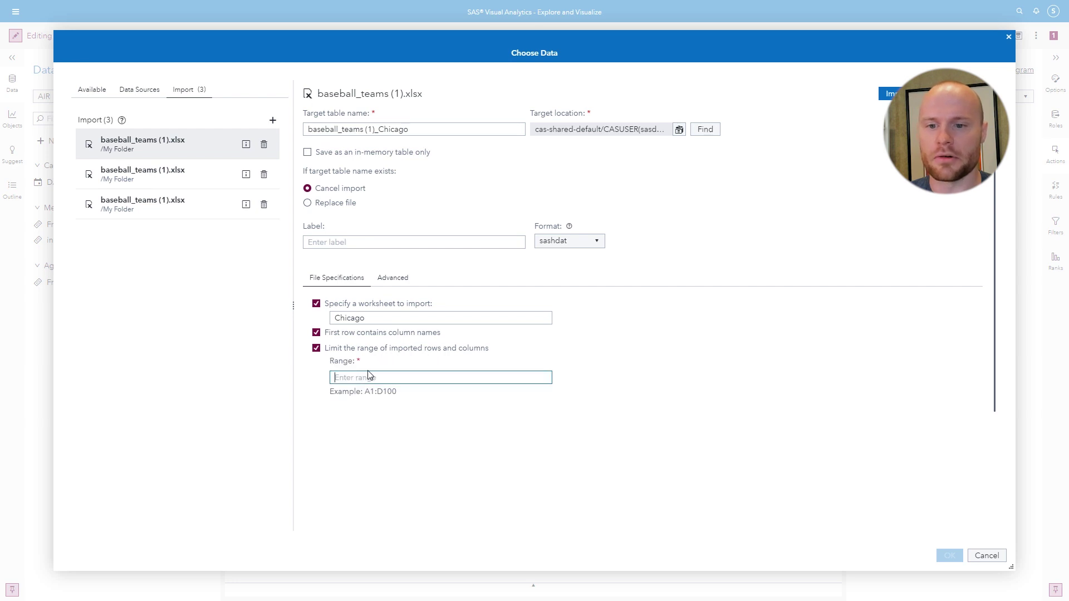
{"action": "left_click", "coordinate": [381, 351]}
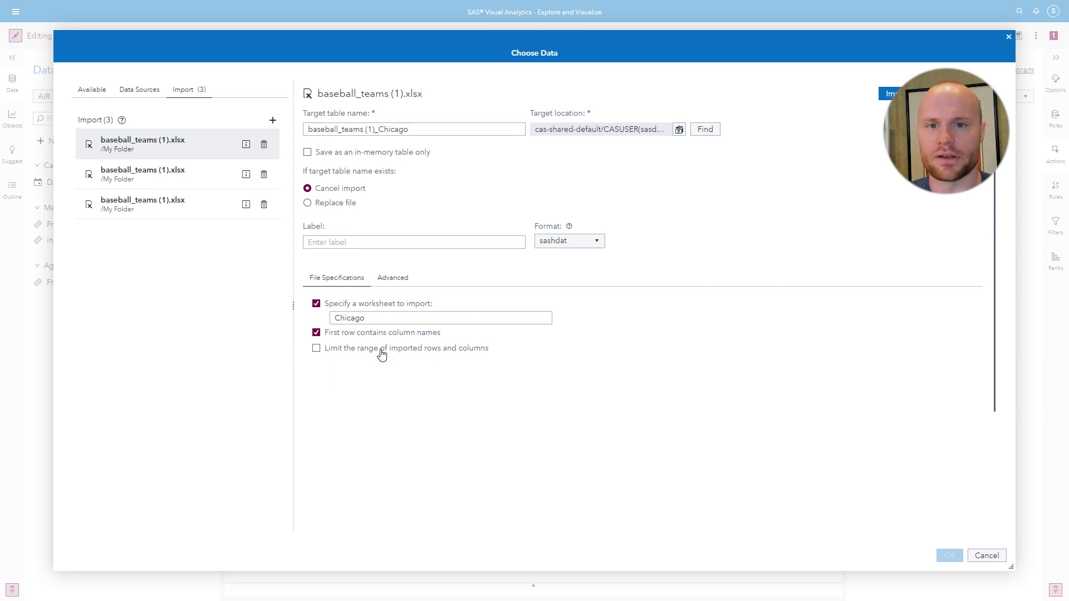
Add the local cars.csv file to the import queue and show its CSV import settings.
{"action": "left_click", "coordinate": [274, 121]}
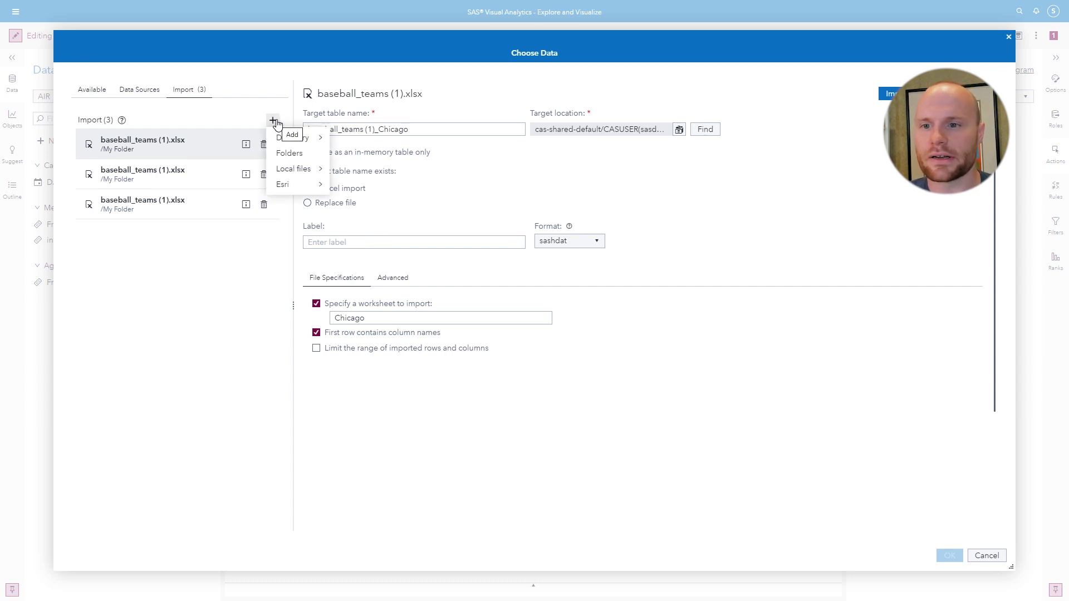
{"action": "mouse_move", "coordinate": [298, 169]}
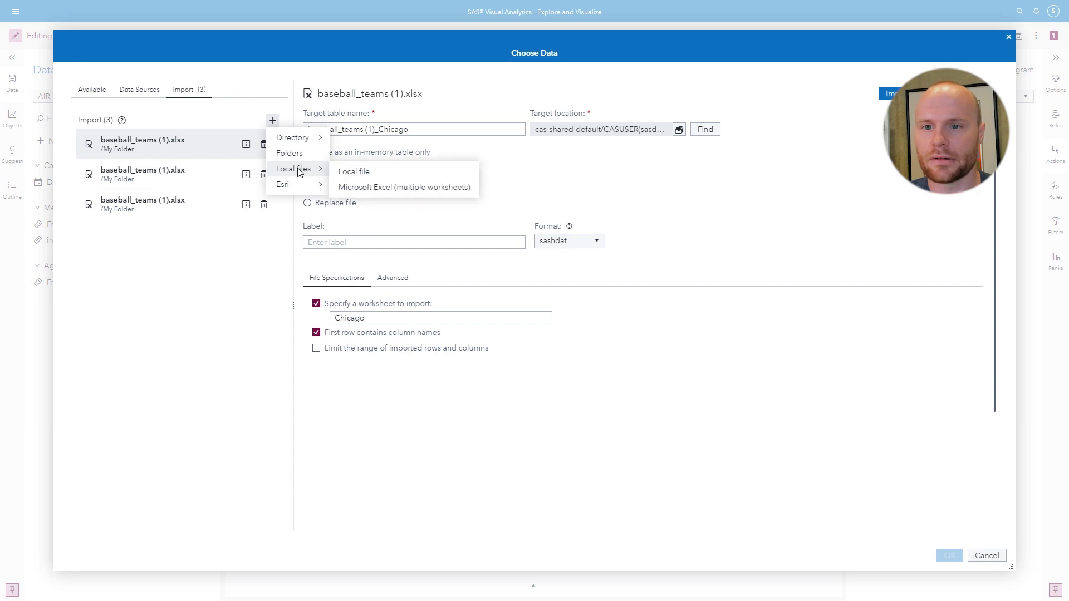
{"action": "left_click", "coordinate": [380, 174]}
{"action": "left_click", "coordinate": [155, 98]}
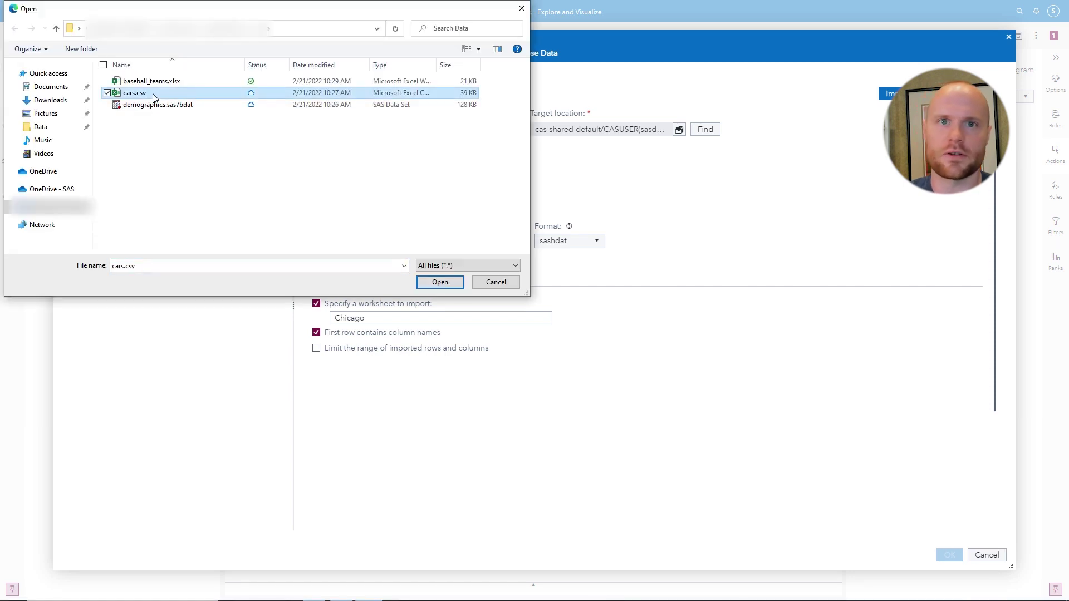
{"action": "right_click", "coordinate": [151, 94]}
{"action": "key", "text": "Escape"}
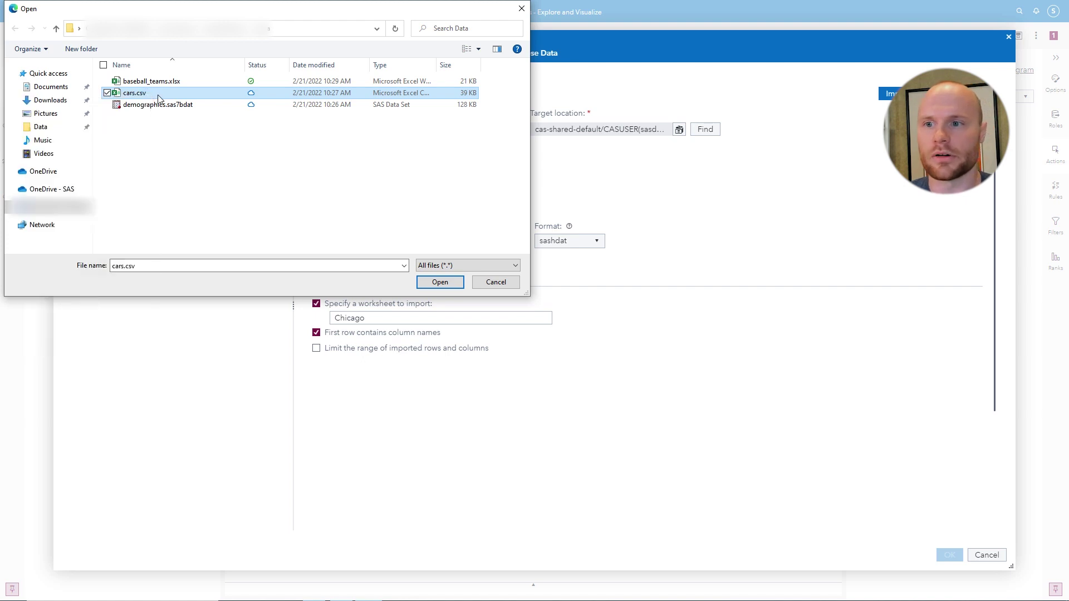
{"action": "double_click", "coordinate": [160, 98]}
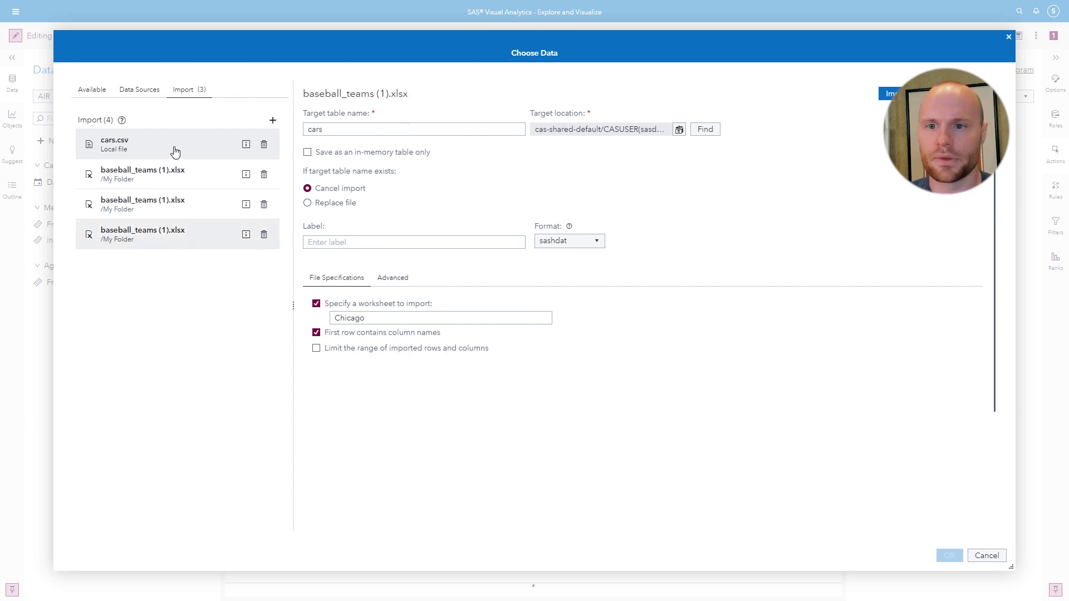
{"action": "left_click", "coordinate": [219, 150]}
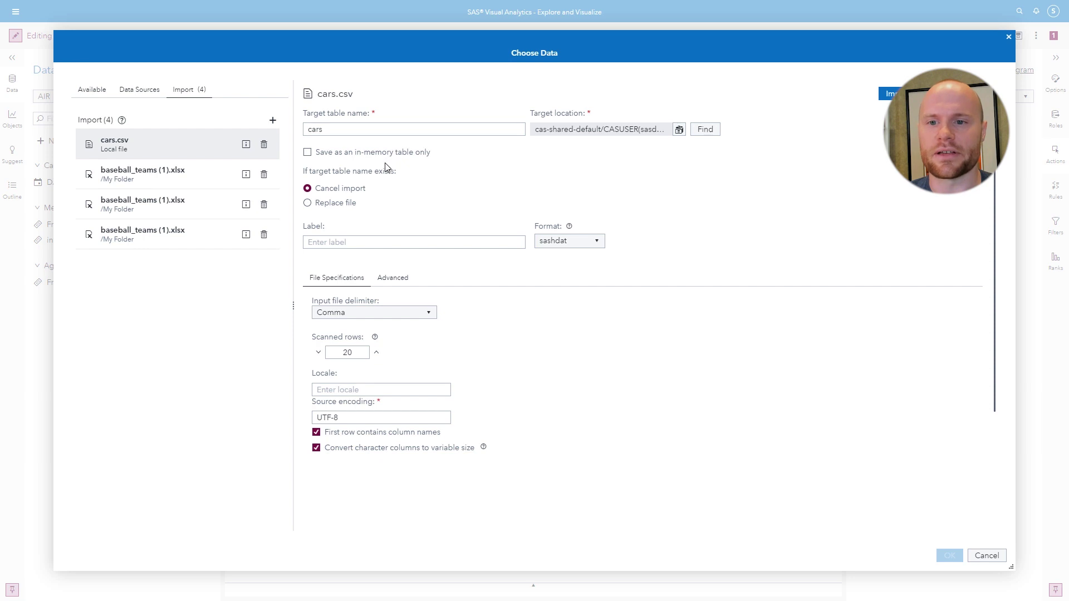
{"action": "left_click", "coordinate": [367, 242]}
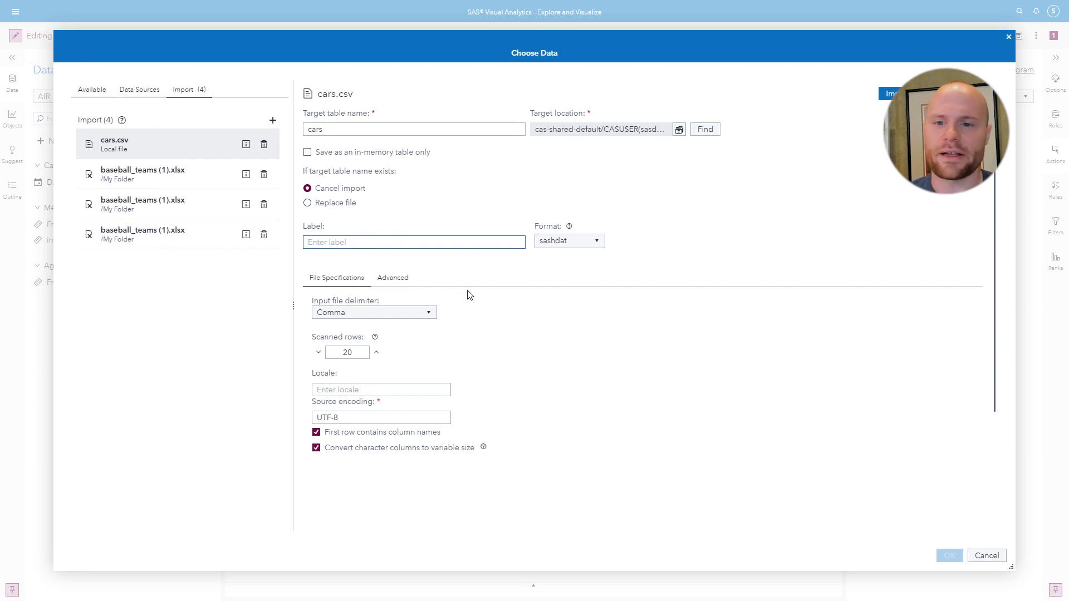
{"action": "left_click", "coordinate": [365, 317]}
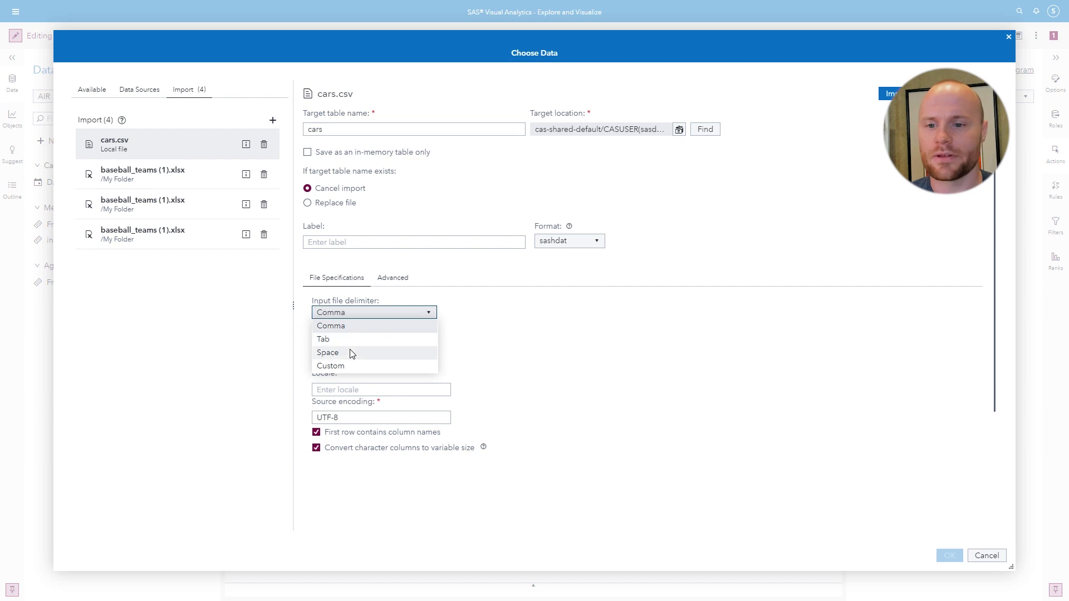
{"action": "left_click", "coordinate": [353, 366]}
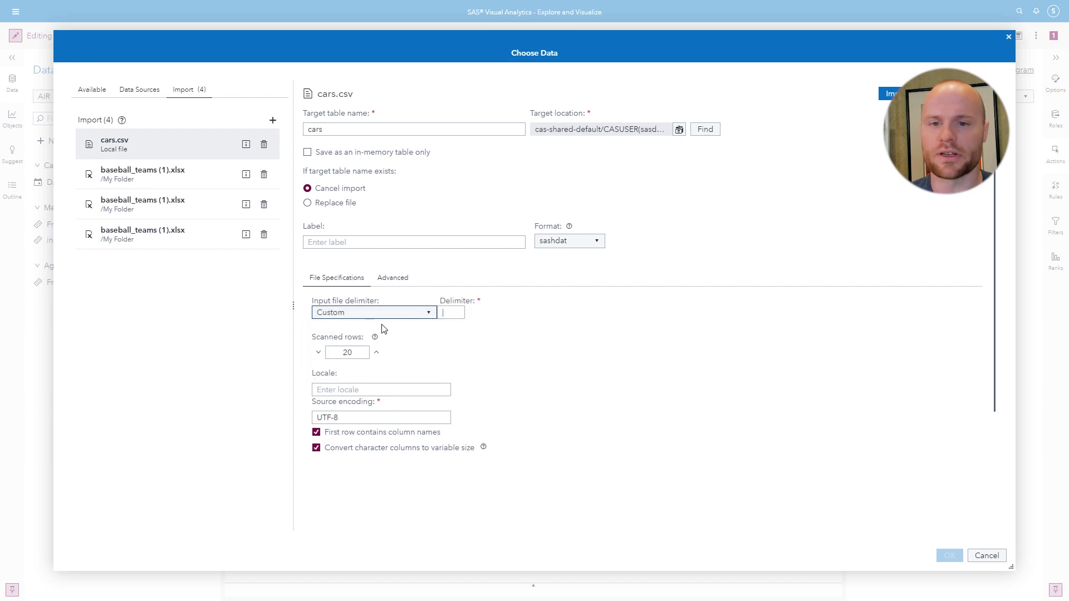
{"action": "left_click", "coordinate": [443, 313]}
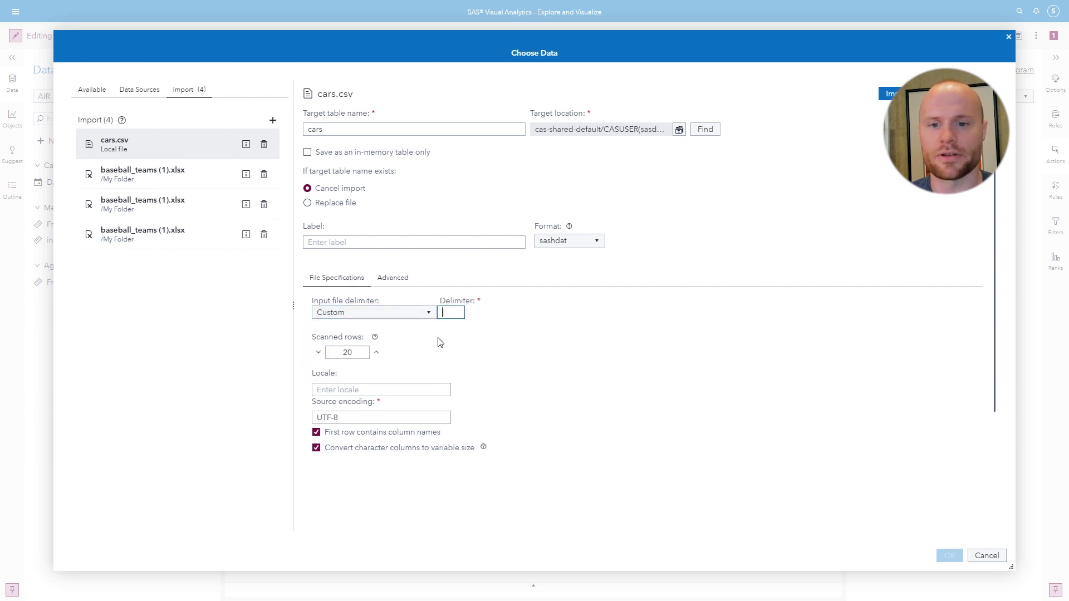
{"action": "left_click", "coordinate": [370, 318]}
{"action": "left_click", "coordinate": [360, 328]}
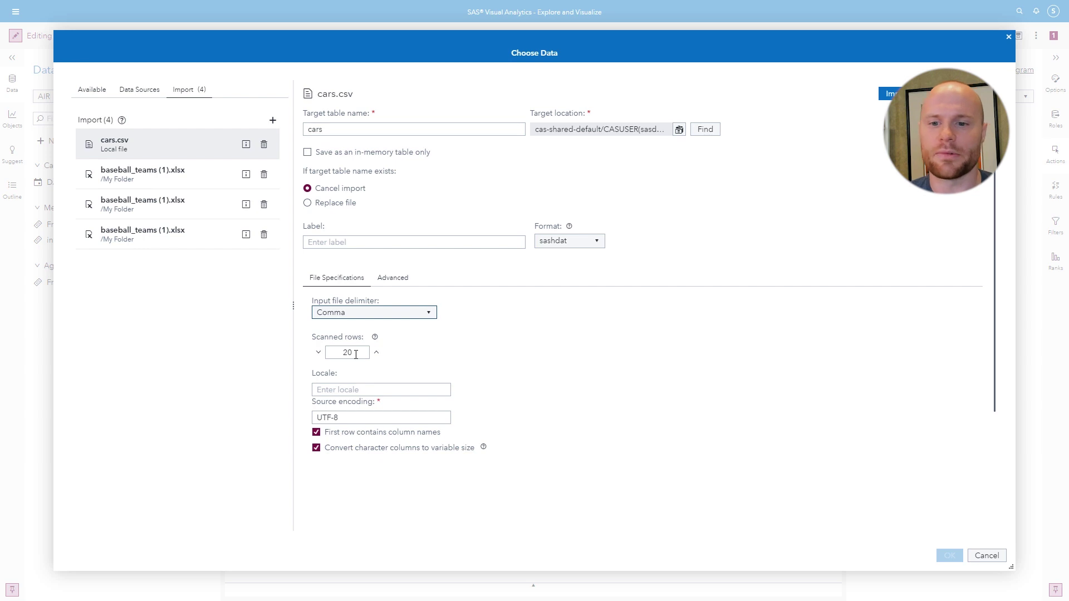
{"action": "left_click", "coordinate": [356, 352]}
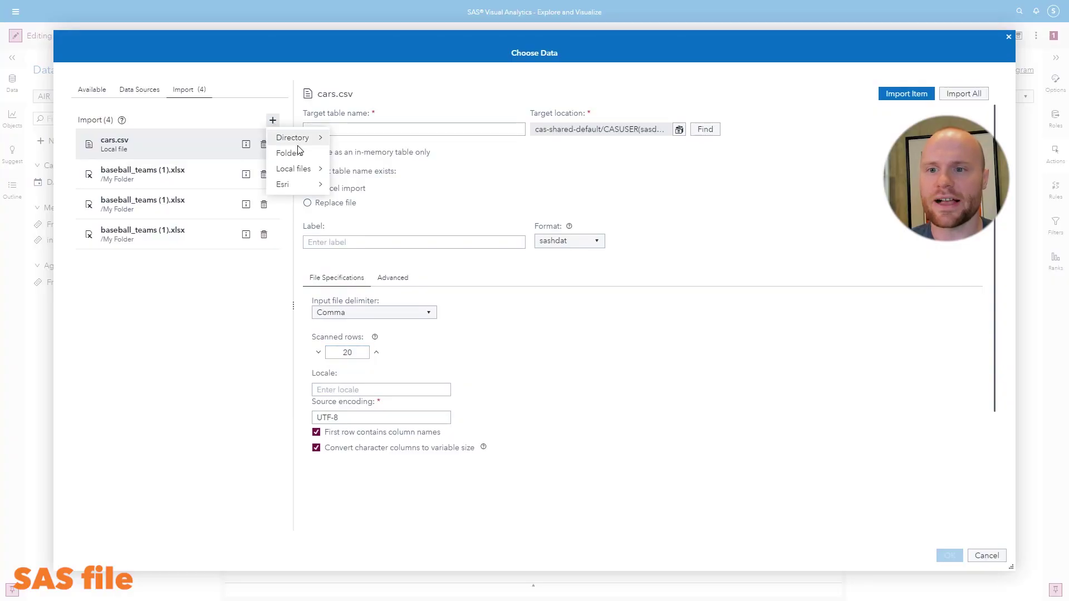
Queue the local demographics.sas7bdat file for import as table demographics.
{"action": "mouse_move", "coordinate": [306, 170]}
{"action": "left_click", "coordinate": [357, 172]}
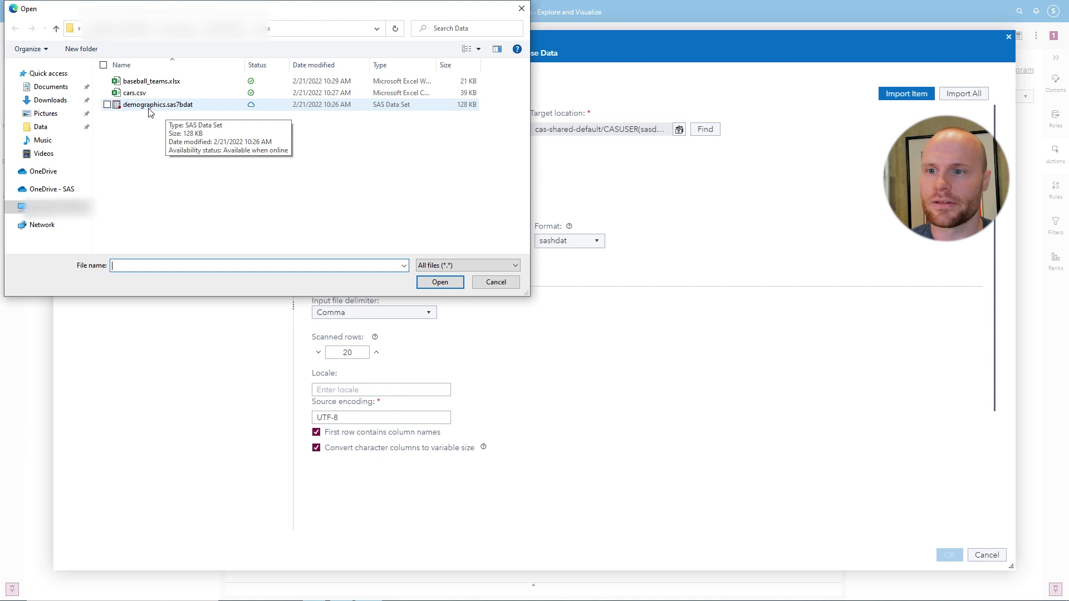
{"action": "left_click", "coordinate": [174, 111]}
{"action": "key", "text": "Return"}
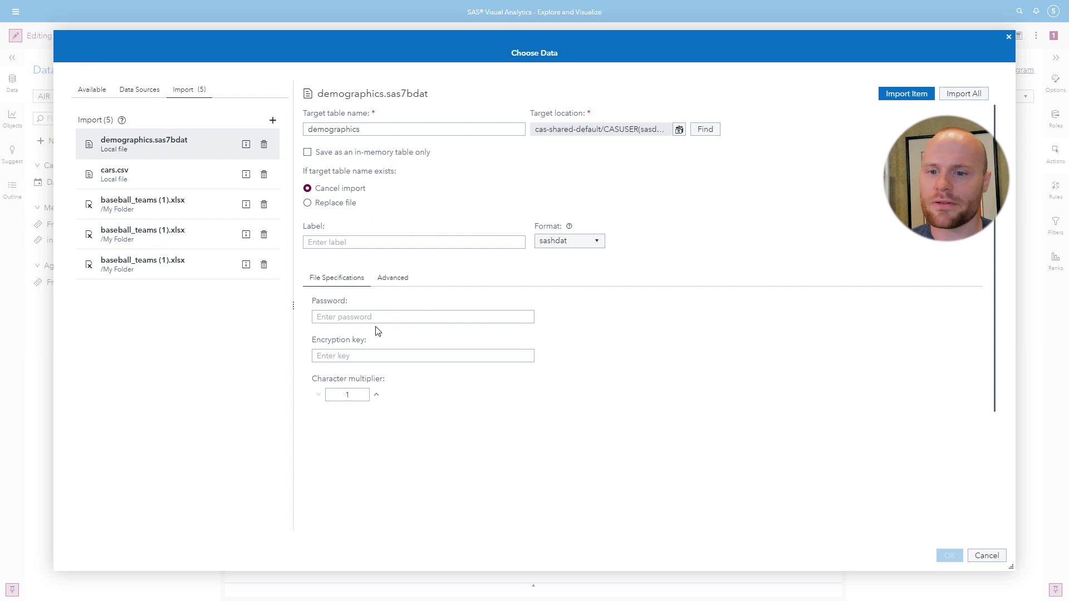
{"action": "left_click", "coordinate": [361, 398]}
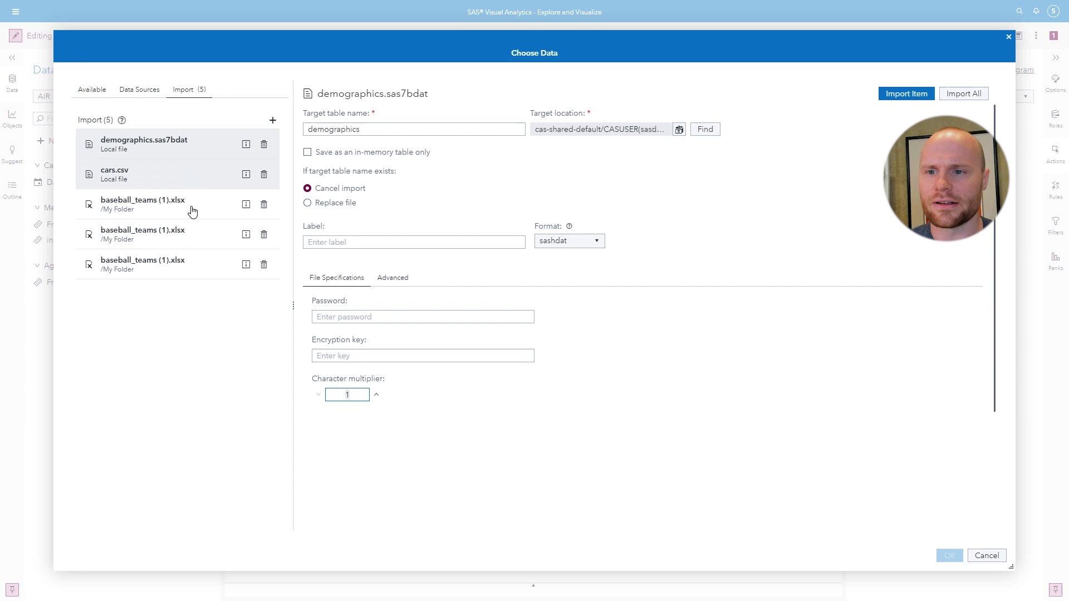
Import all five queued tables and load them into the report's data.
{"action": "left_click", "coordinate": [965, 96]}
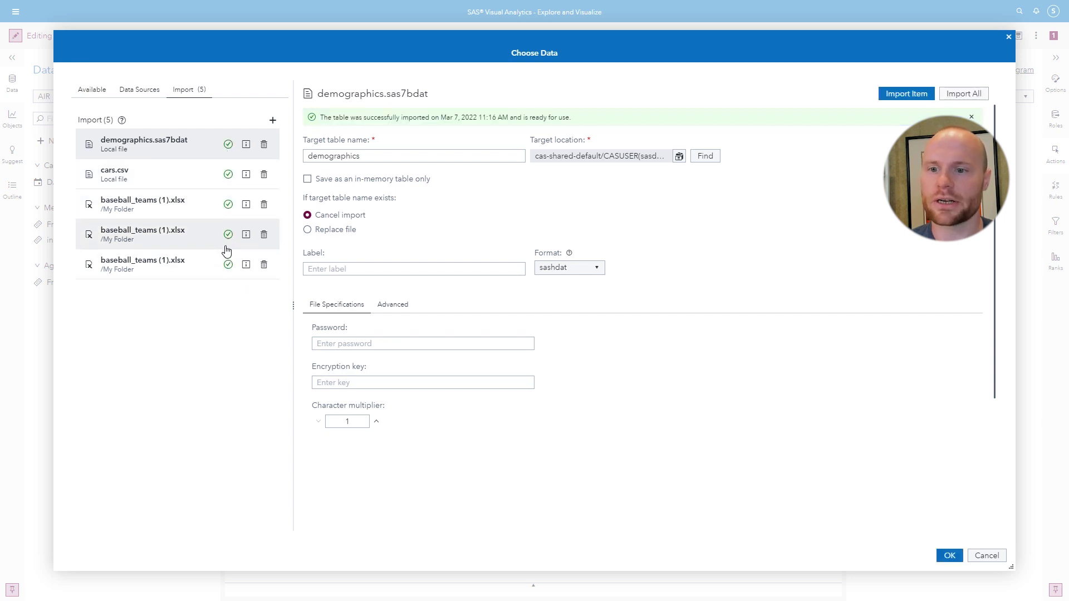
{"action": "left_click", "coordinate": [950, 555]}
{"action": "left_click", "coordinate": [167, 99]}
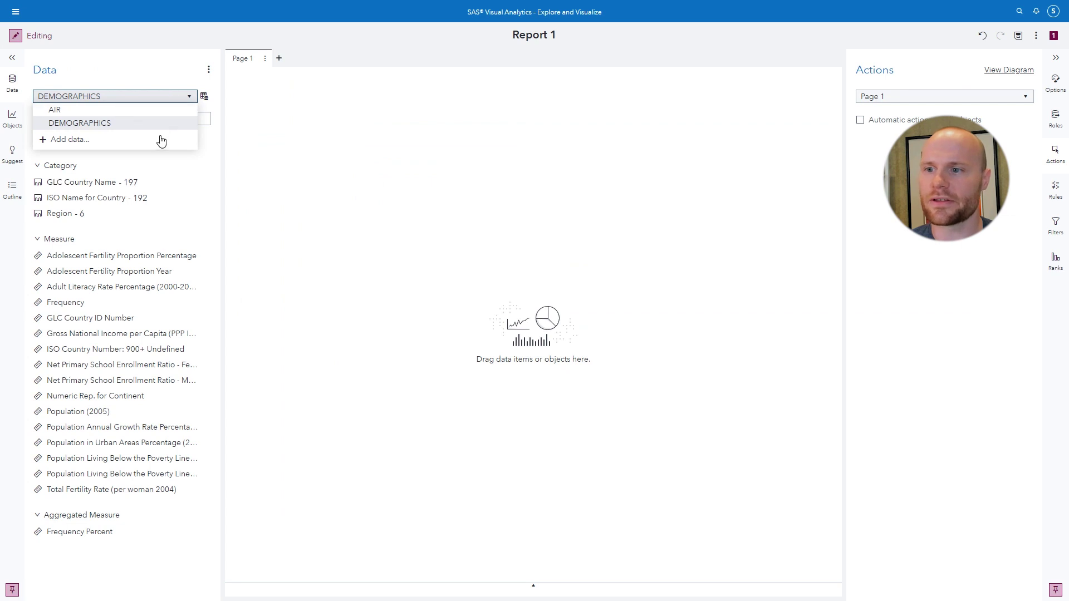
Browse cas-shared-default > CASUSER to view the imported CARS, DEMOGRAPHICS and baseball tables.
{"action": "left_click", "coordinate": [101, 143]}
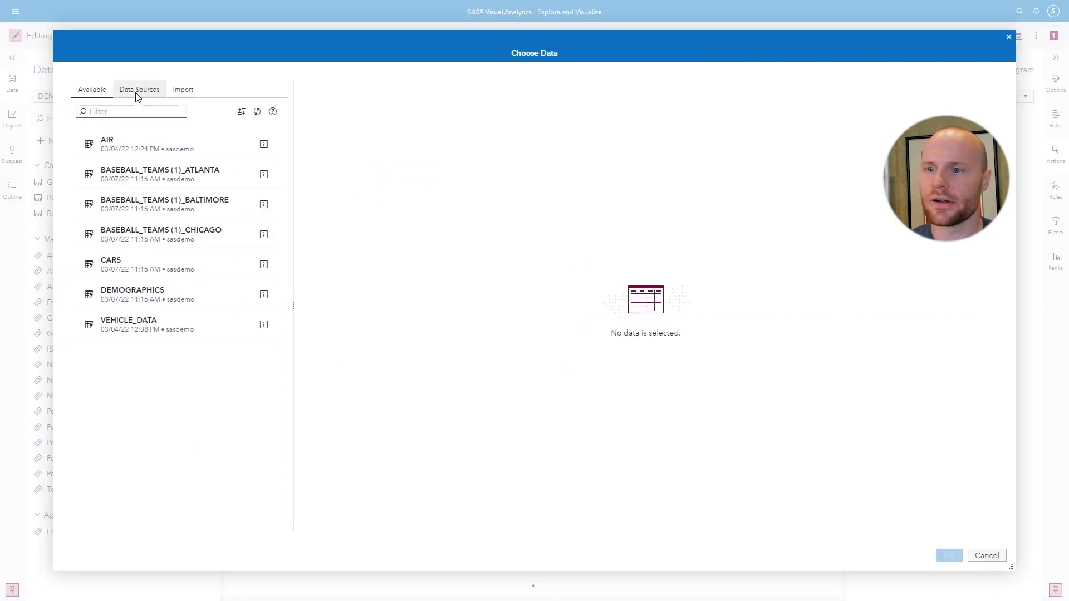
{"action": "left_click", "coordinate": [138, 97]}
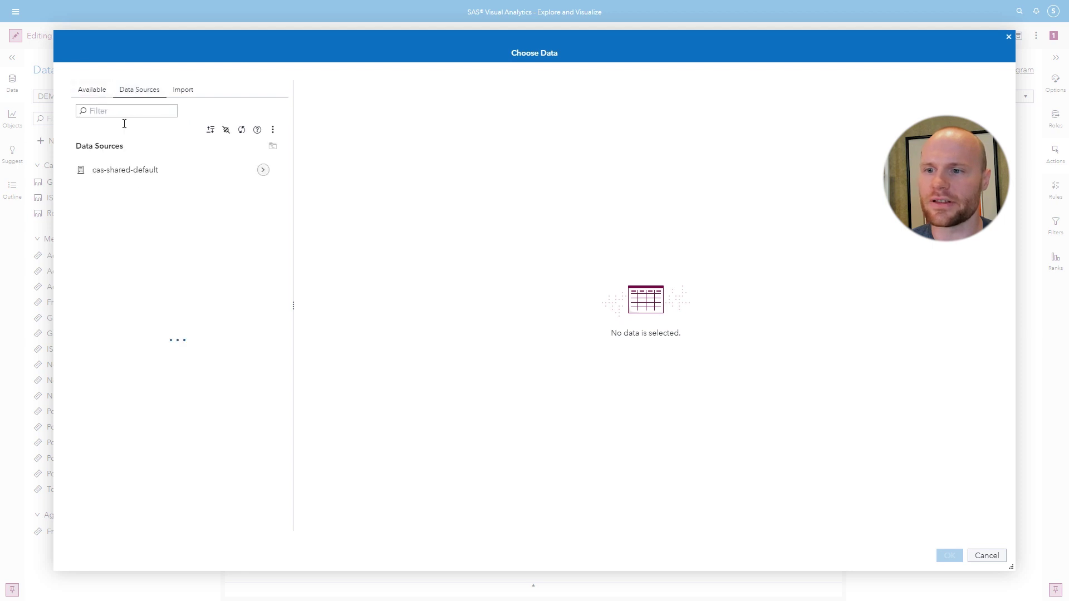
{"action": "left_click", "coordinate": [263, 171]}
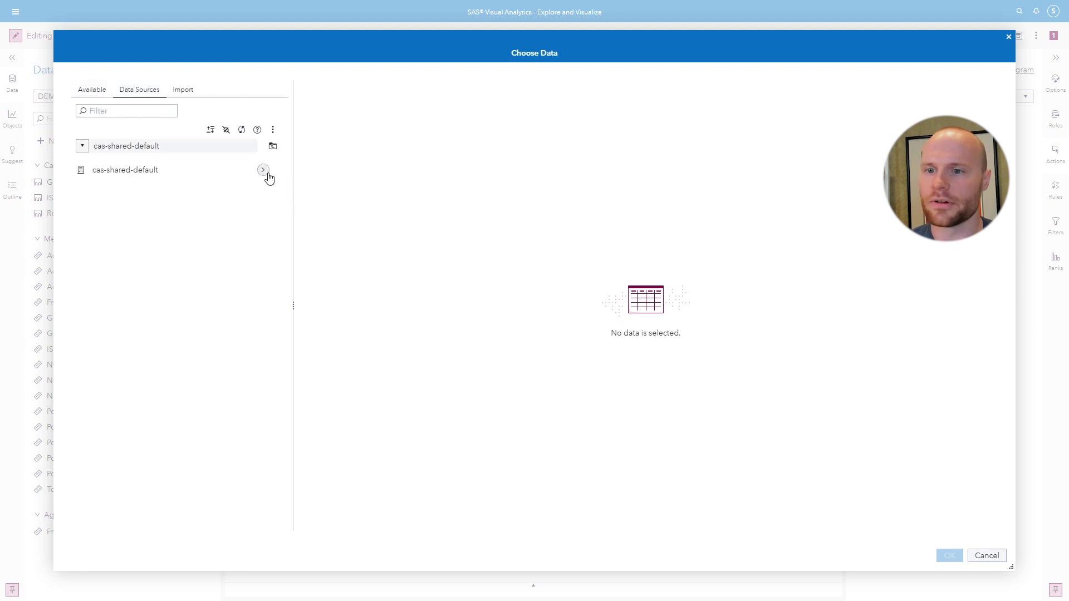
{"action": "left_click", "coordinate": [259, 243]}
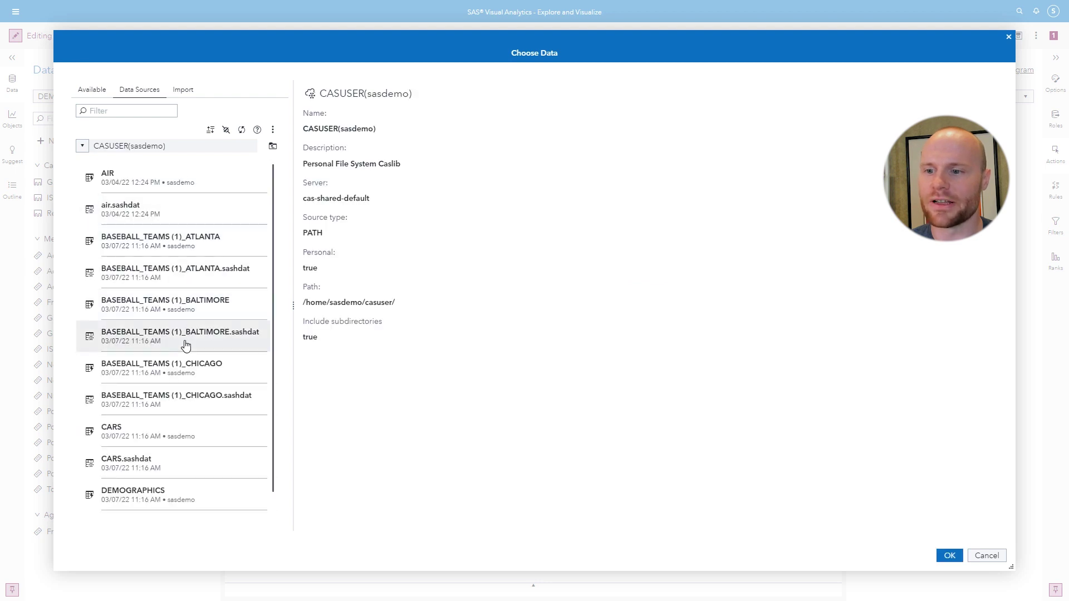
{"action": "scroll", "coordinate": [185, 359], "scroll_direction": "down", "scroll_amount": 1}
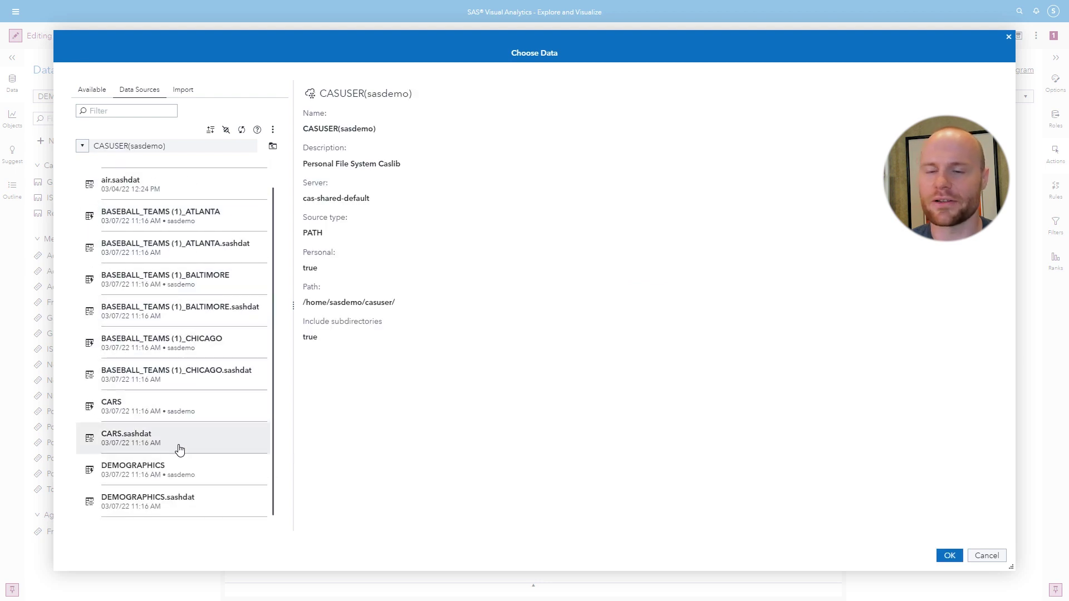